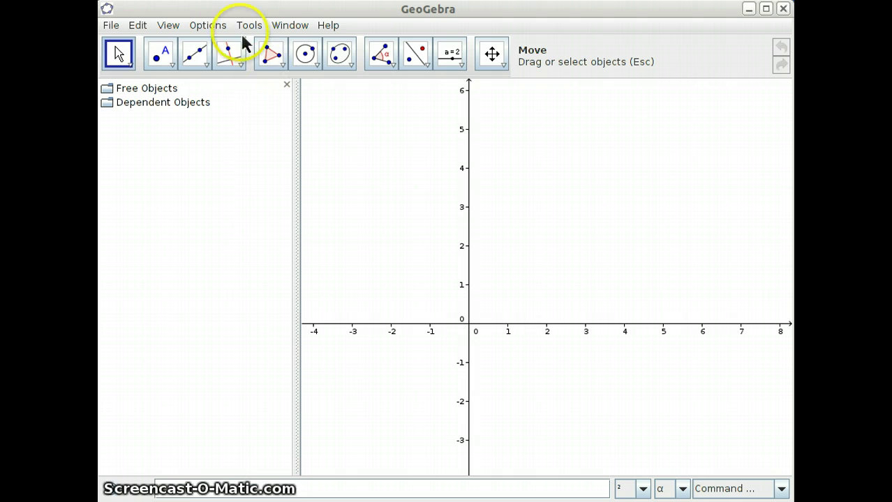
Turn on Spreadsheet View so an empty spreadsheet appears beside the graphics area
click(169, 28)
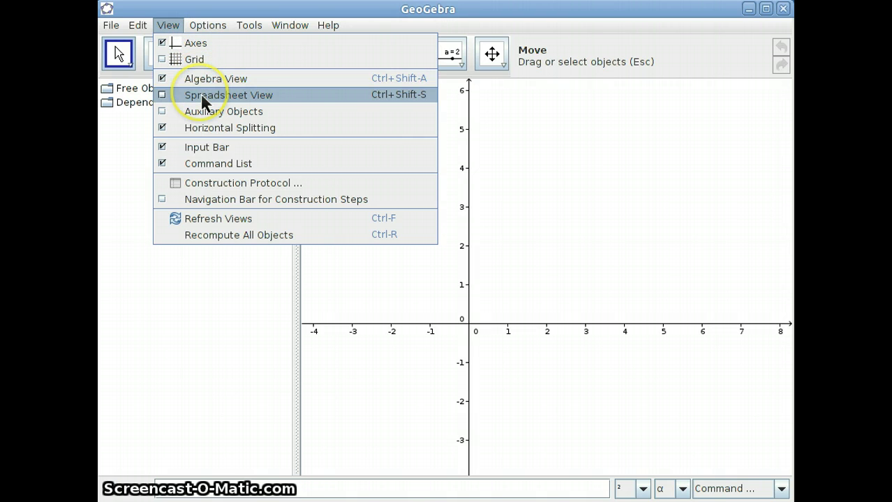
click(249, 15)
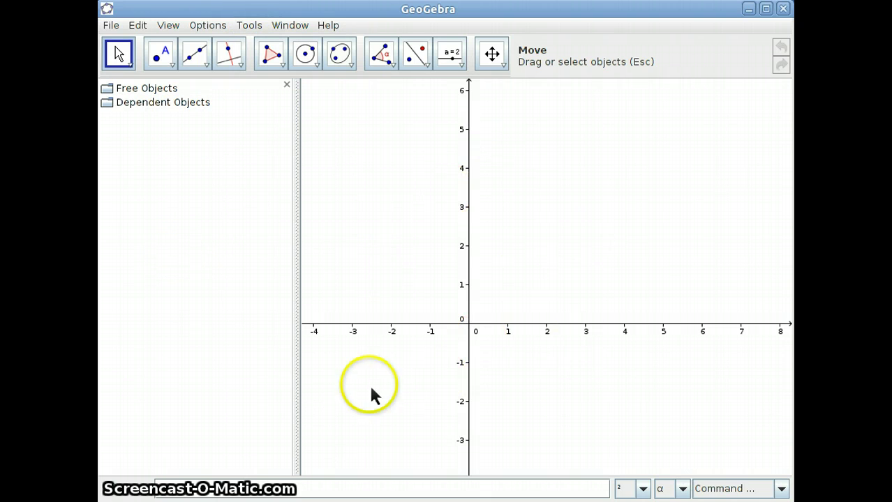
click(157, 24)
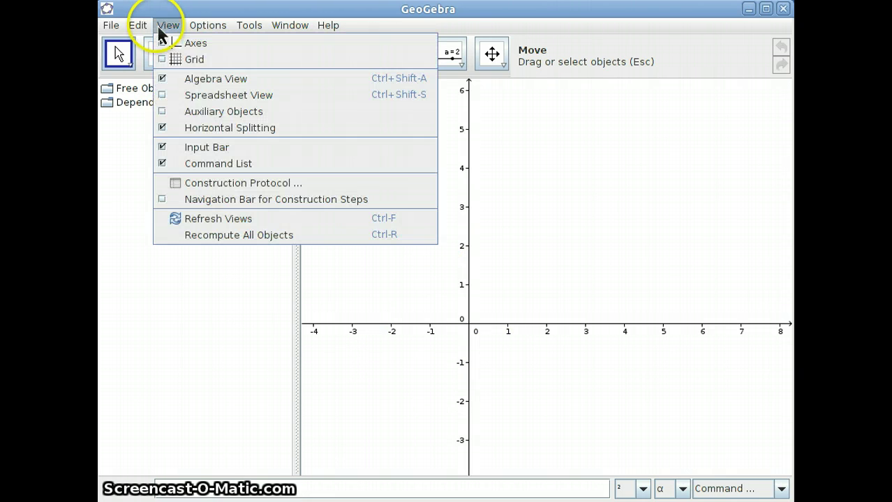
click(166, 96)
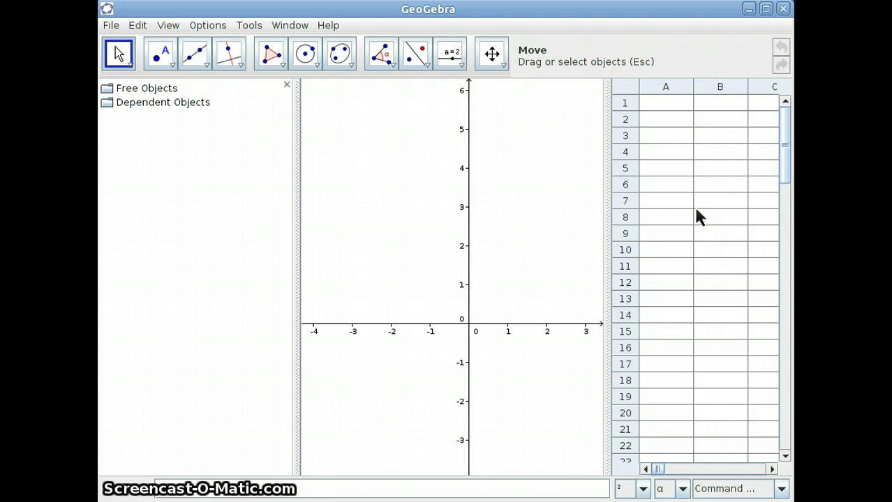
Place free point A at (-2.36, 4.58), then return to the Move tool
click(173, 63)
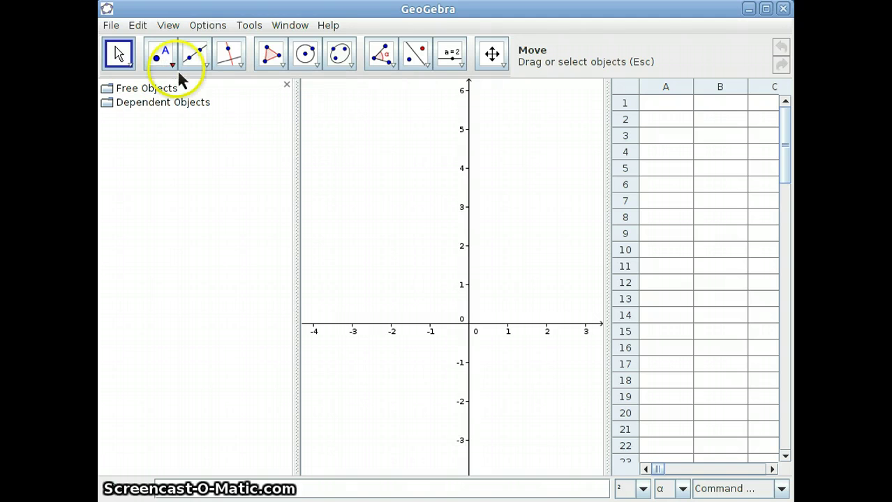
drag(179, 72, 165, 98)
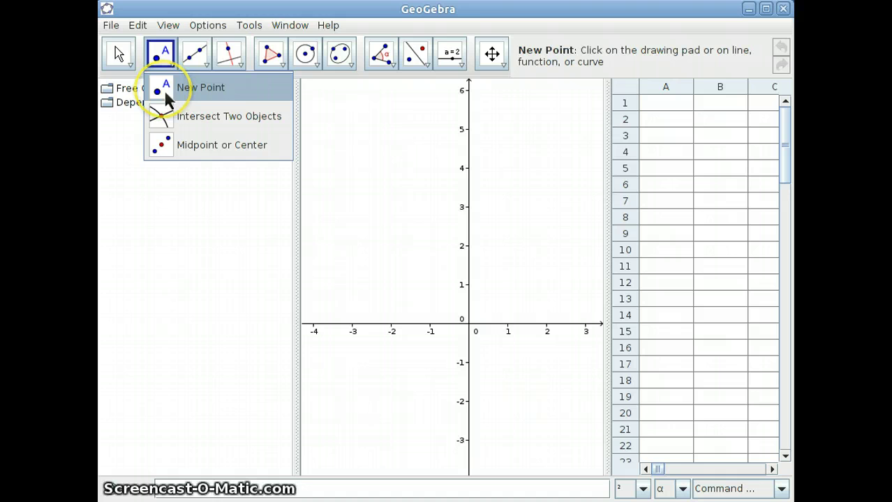
click(165, 93)
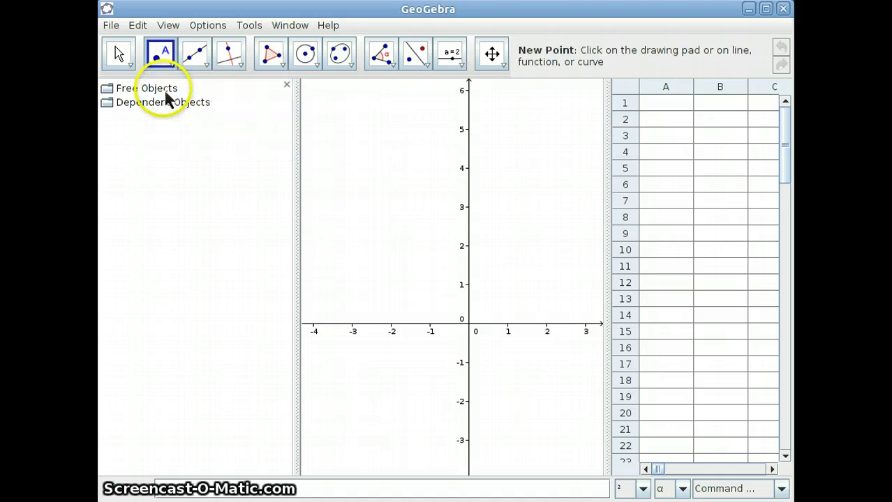
click(378, 148)
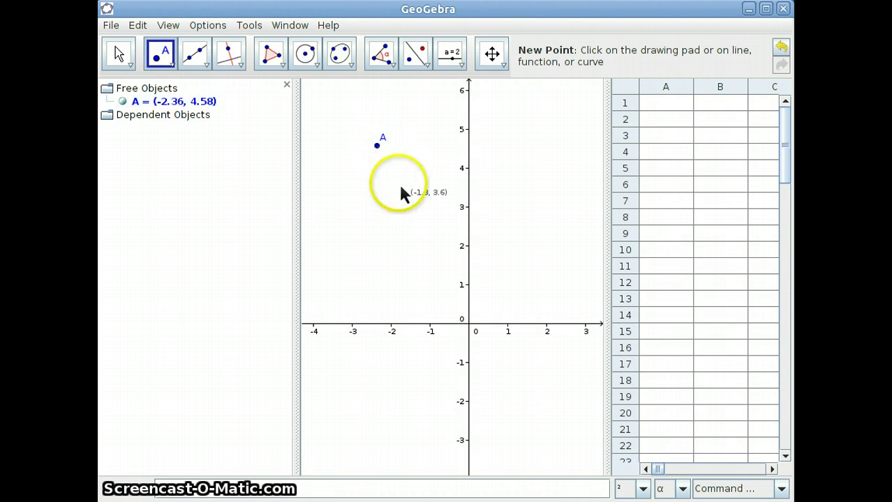
click(383, 144)
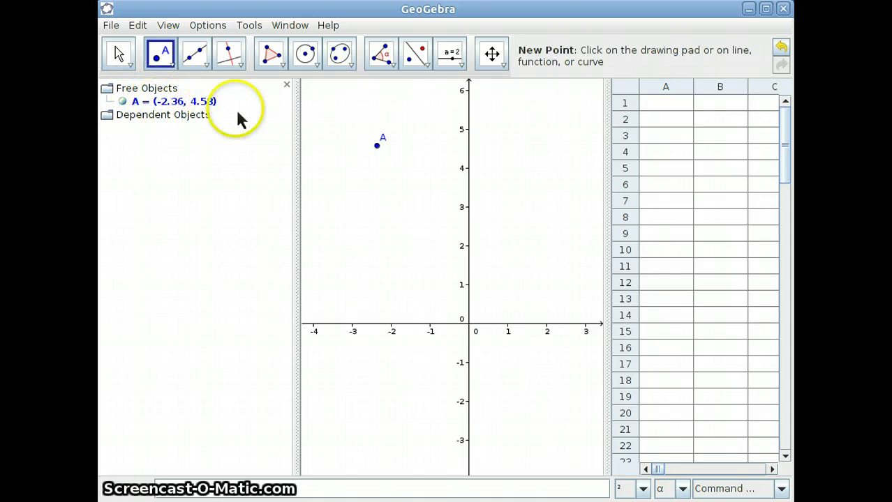
click(120, 62)
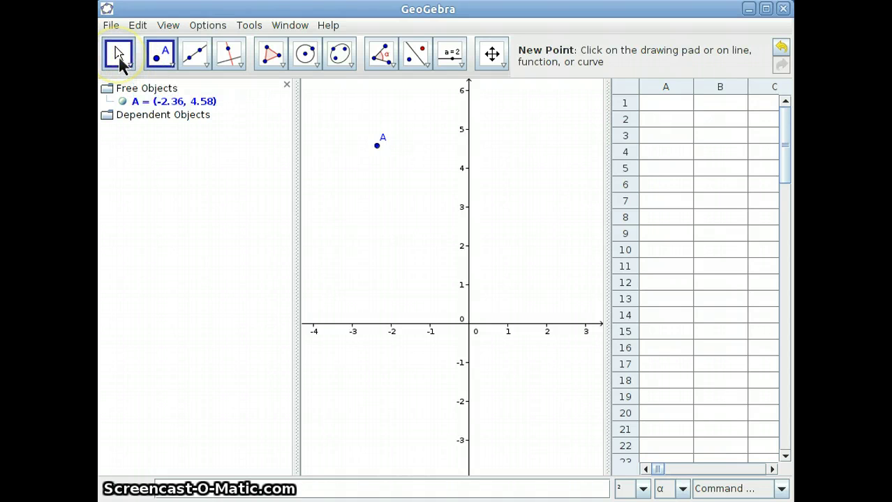
Enable Trace to Spreadsheet on point A and drag it, logging 28 rows ending at (-2.5, 4.6)
click(378, 146)
mouse_move(379, 147)
mouse_down()
mouse_move(406, 158)
mouse_move(384, 139)
mouse_move(354, 152)
mouse_move(353, 172)
mouse_move(370, 183)
mouse_move(399, 173)
mouse_move(390, 146)
mouse_move(350, 155)
mouse_move(355, 186)
mouse_move(400, 155)
mouse_move(377, 147)
mouse_up()
right_click(374, 139)
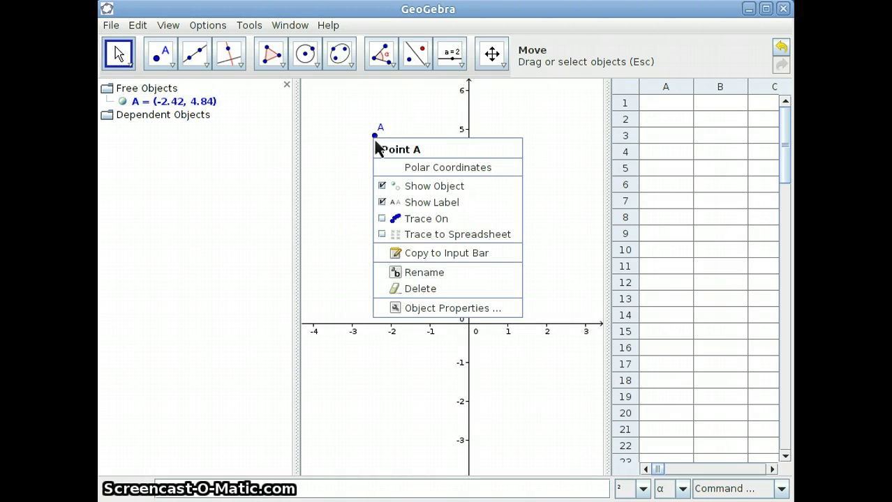
click(416, 239)
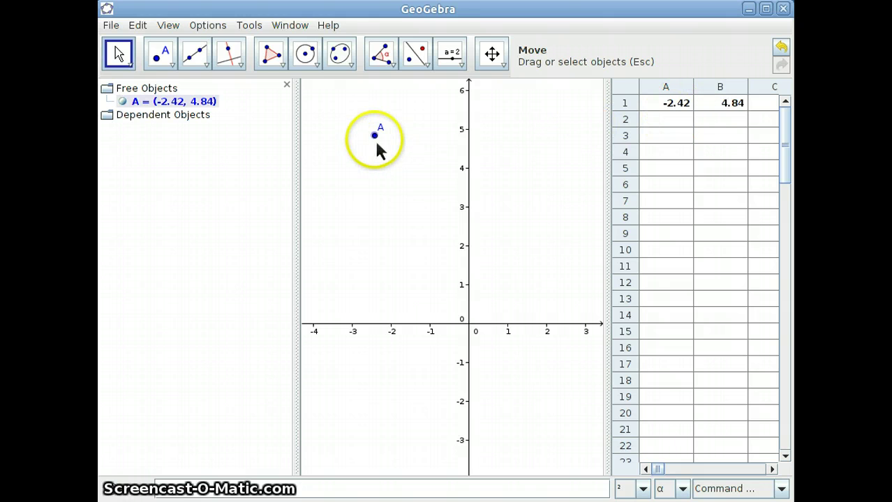
mouse_move(376, 143)
mouse_down()
mouse_move(386, 156)
mouse_move(377, 166)
mouse_move(374, 142)
mouse_move(386, 145)
mouse_move(375, 150)
mouse_up()
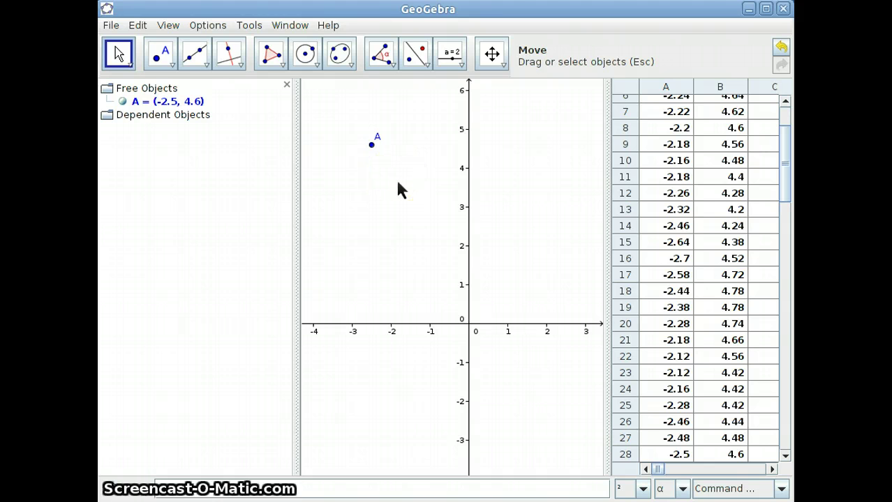
Untick Spreadsheet View, leaving the object list and a wider graph with point A
click(371, 144)
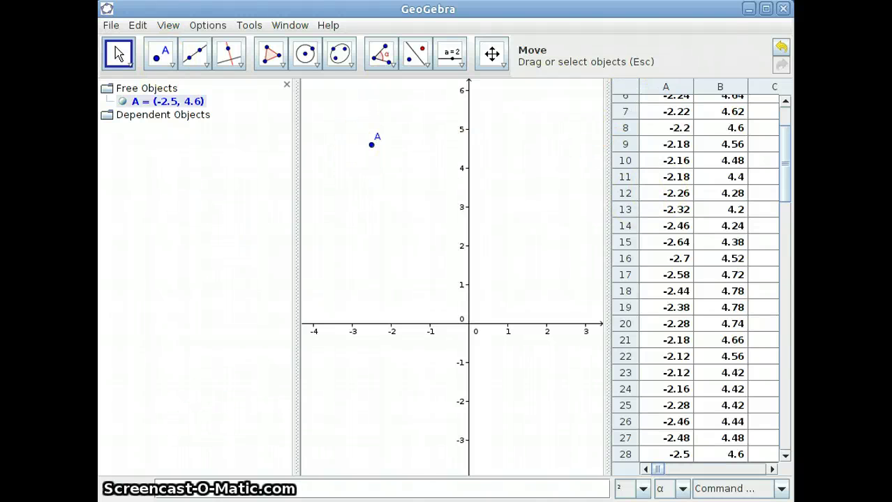
click(138, 27)
mouse_move(167, 26)
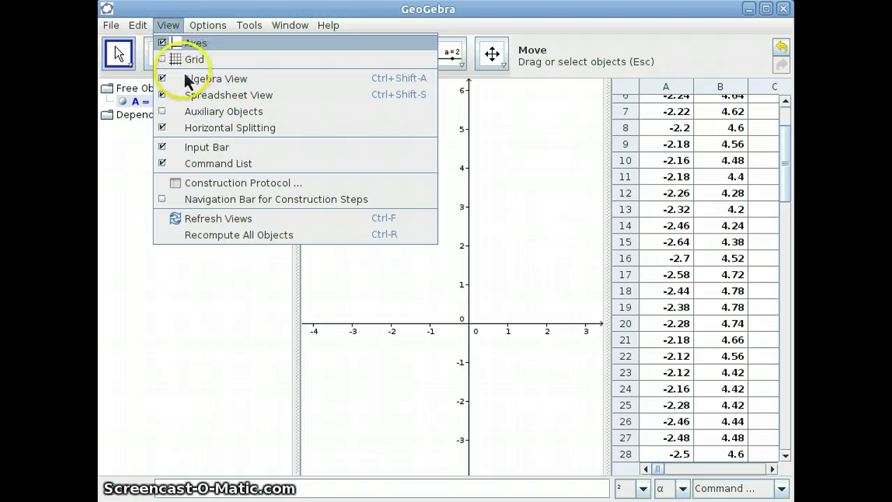
click(170, 96)
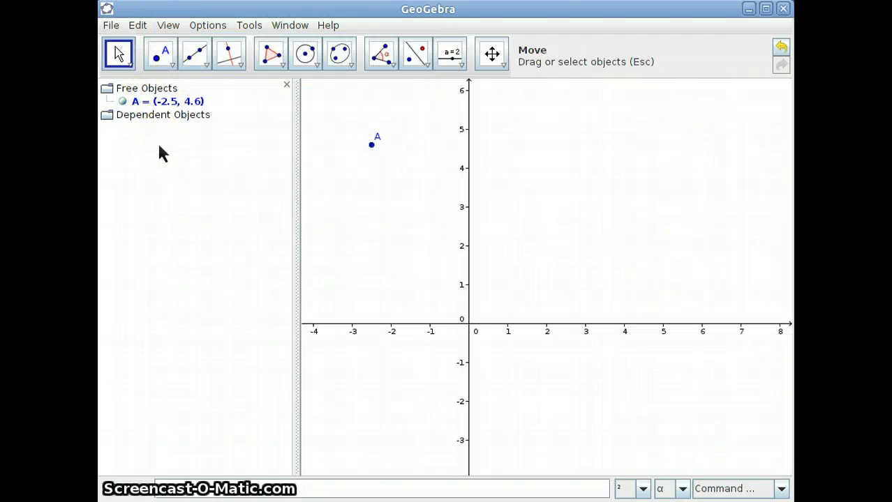
click(364, 121)
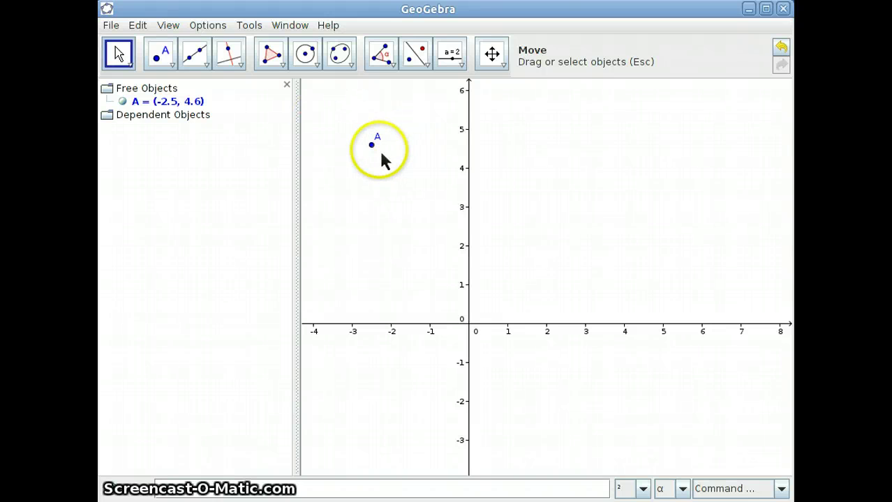
click(370, 146)
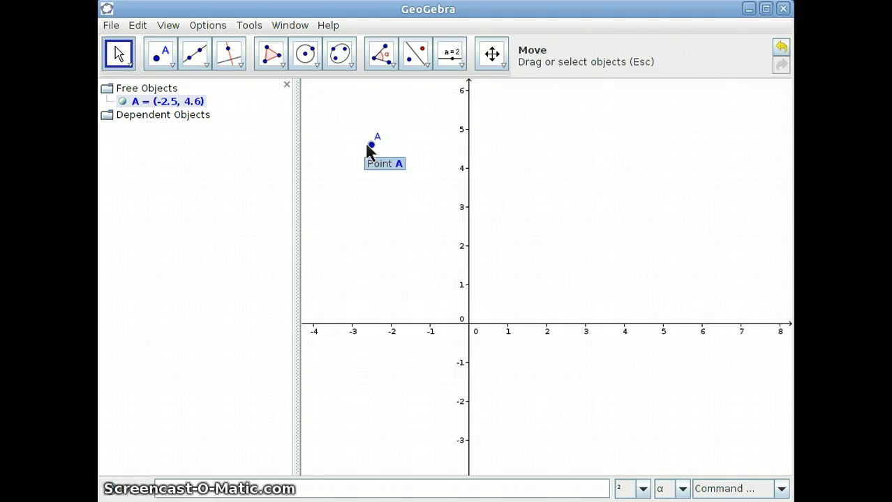
click(369, 147)
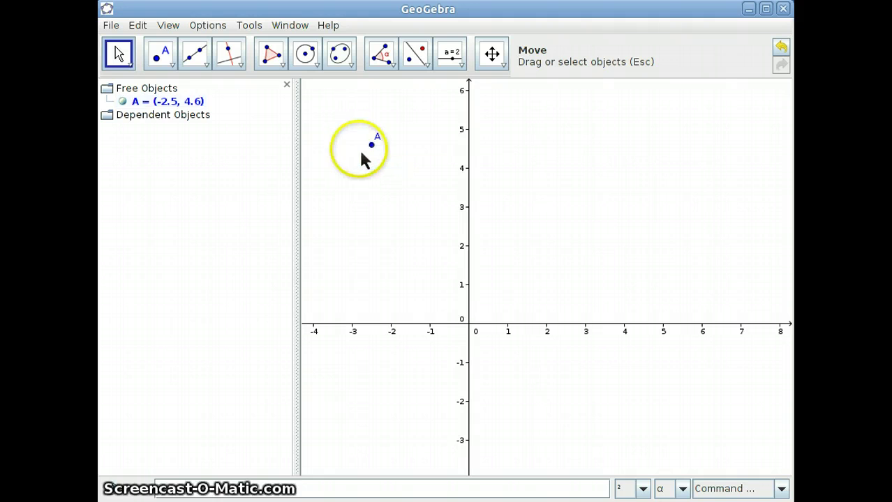
Place point B at (-1.6, 3.74), draw segment a = 1.24 from A to B, and close the Algebra View
click(159, 56)
click(407, 179)
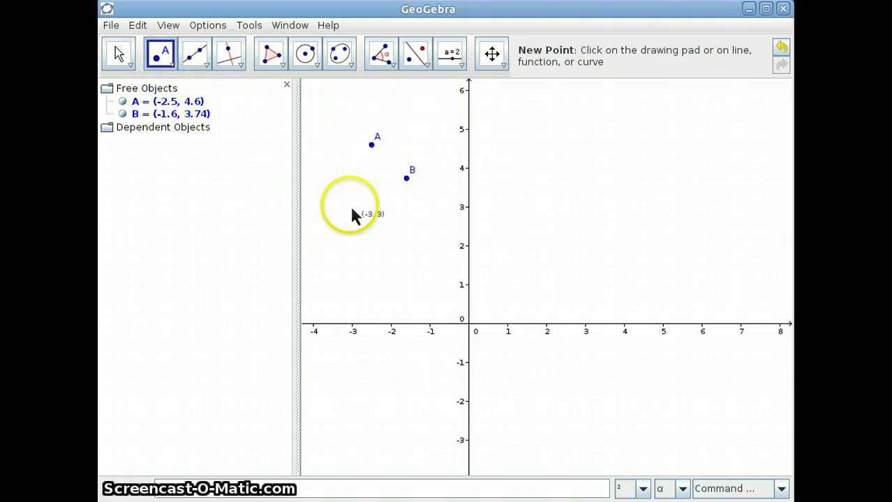
click(196, 68)
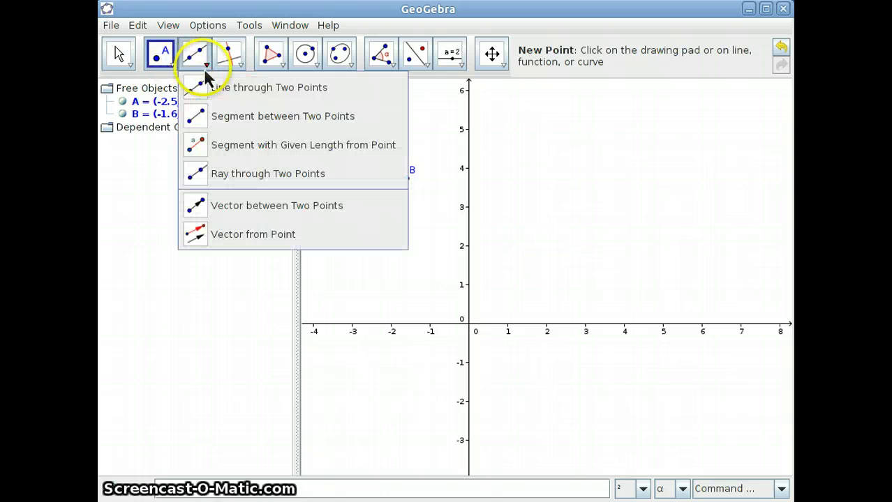
click(201, 120)
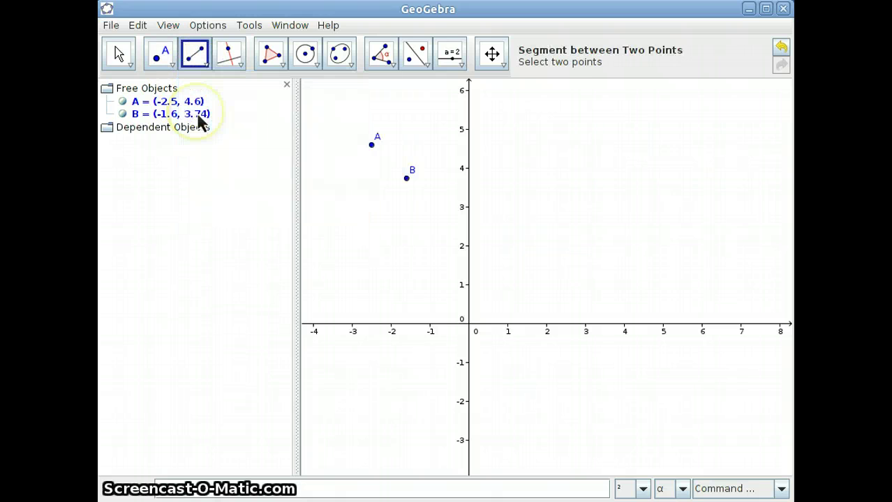
click(372, 145)
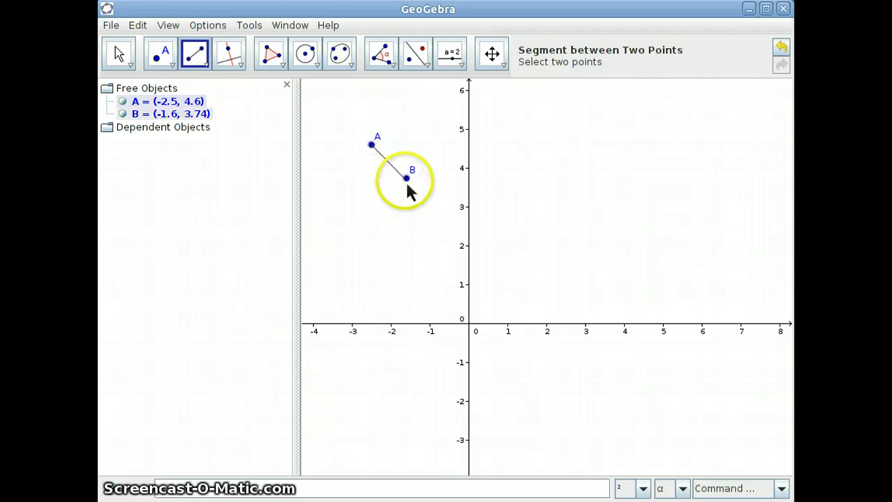
click(407, 179)
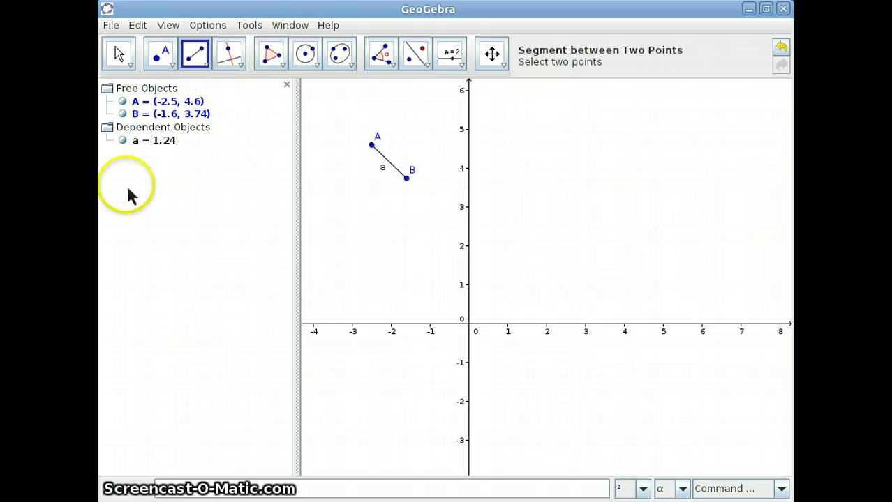
click(287, 85)
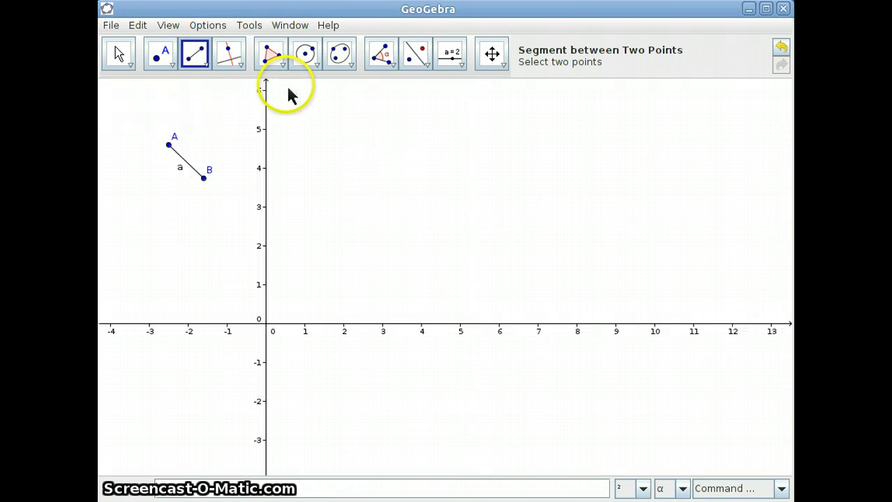
Add points C (-1.52, 5.06) and D (-0.96, 4.48) and reopen the Algebra View
click(161, 58)
click(206, 127)
click(228, 150)
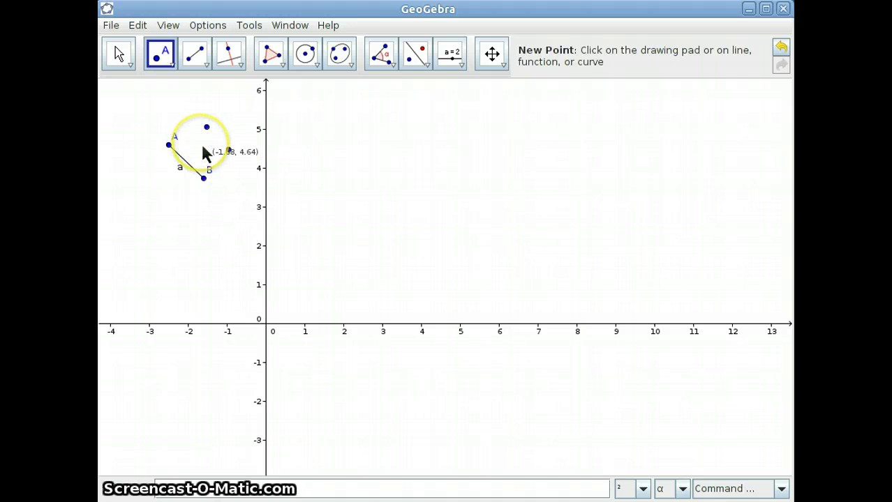
click(167, 25)
click(164, 79)
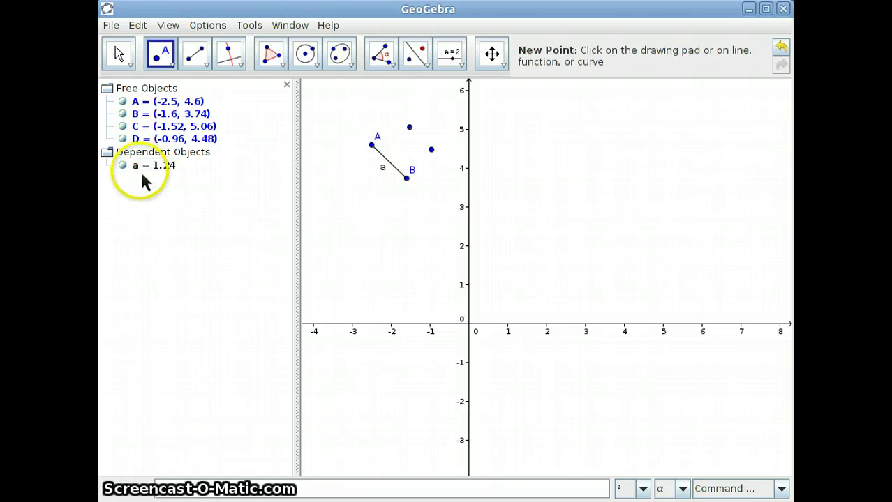
Drag point A down to about (-2.32, 2.1) and back up to (-2.64, 4.52)
click(174, 171)
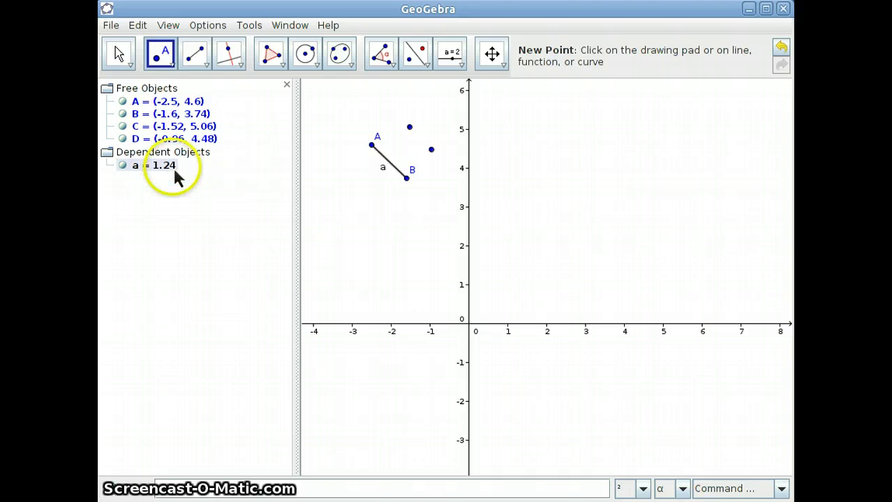
click(126, 57)
click(372, 145)
mouse_move(373, 148)
mouse_down()
mouse_move(350, 181)
mouse_move(352, 209)
mouse_move(380, 246)
mouse_move(523, 260)
mouse_move(565, 223)
mouse_move(397, 253)
mouse_move(355, 185)
mouse_move(368, 149)
mouse_up()
click(119, 54)
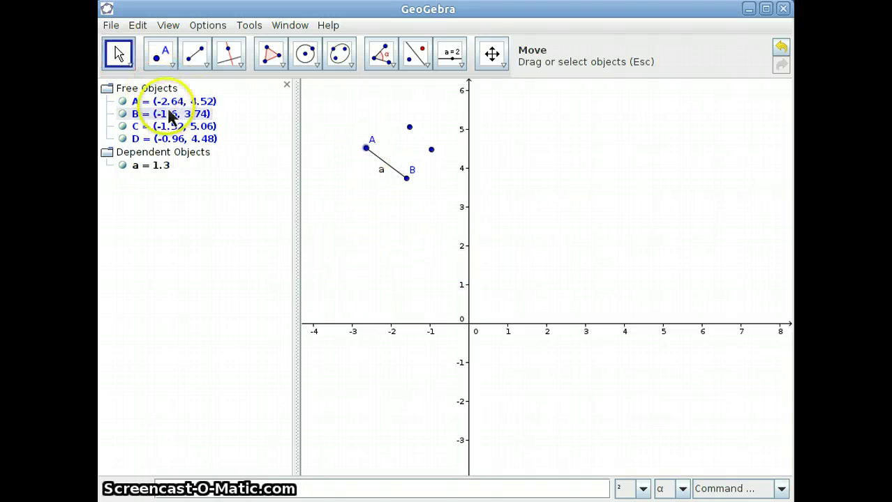
Toggle segment a's visibility off and on again, then delete point C
click(123, 166)
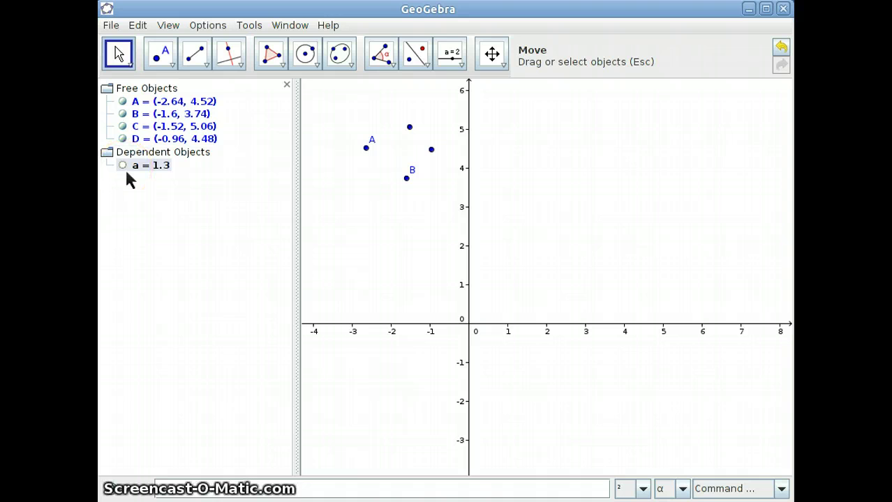
click(127, 173)
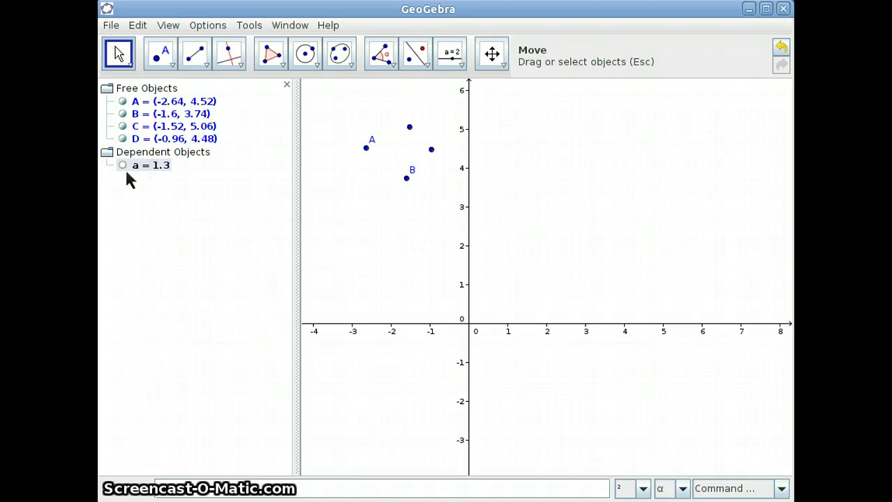
click(122, 166)
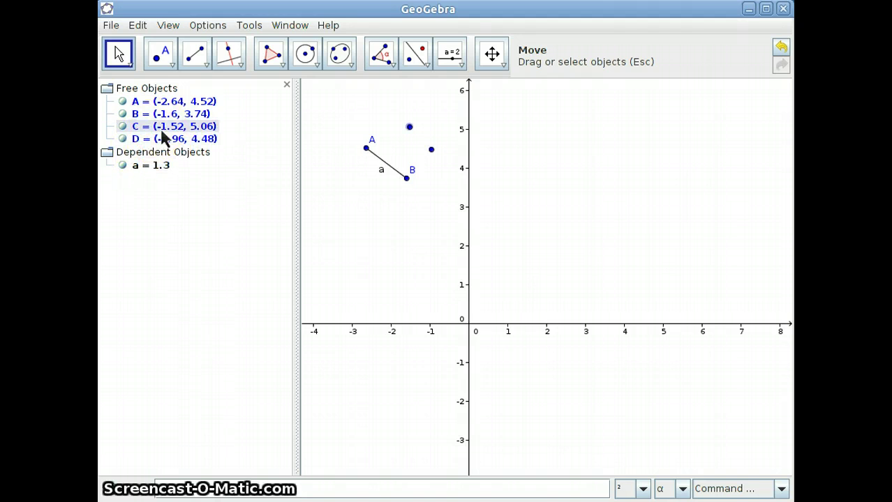
key(Delete)
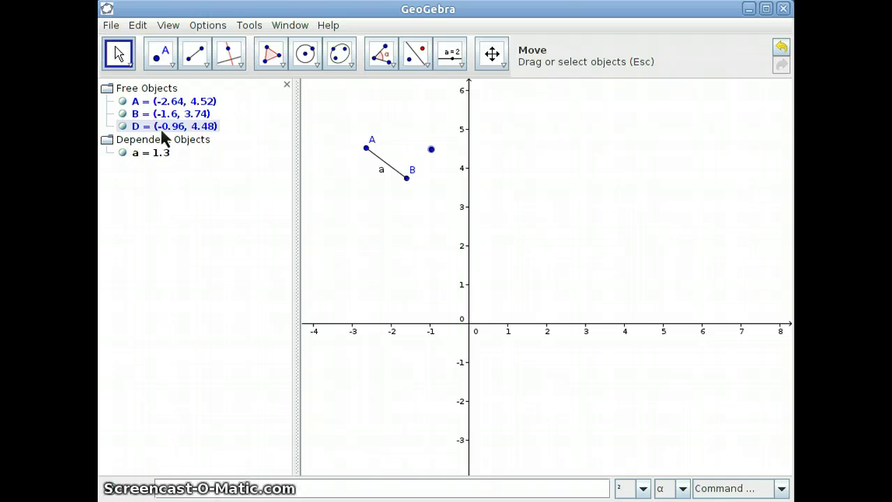
key(Delete)
click(376, 219)
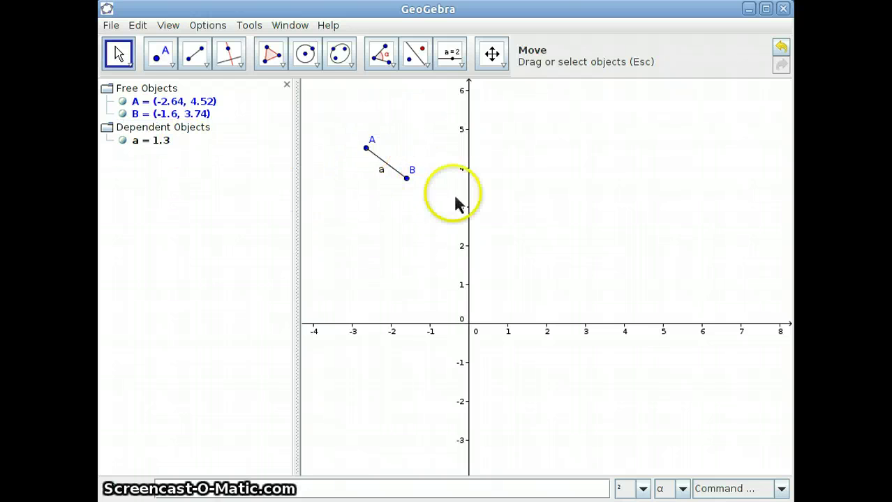
Nudge point A up to (-2.64, 4.7), making segment a 1.42
click(371, 153)
drag(373, 155, 359, 152)
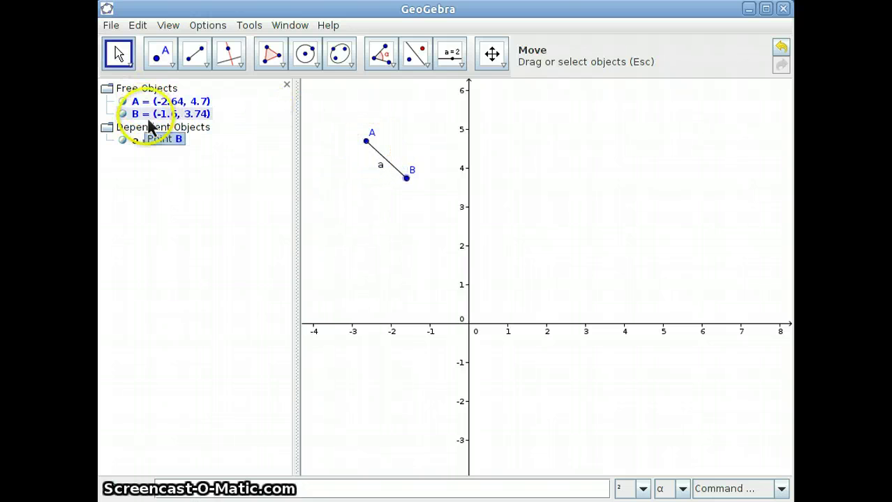
right_click(370, 148)
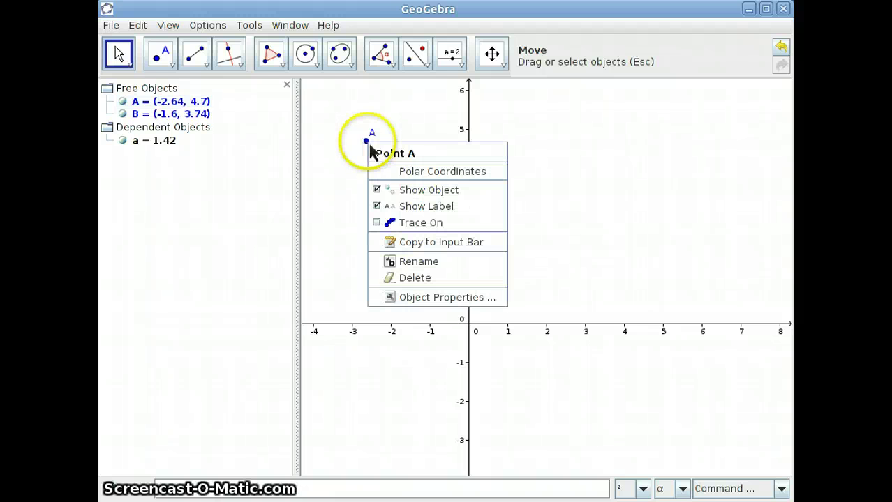
click(411, 299)
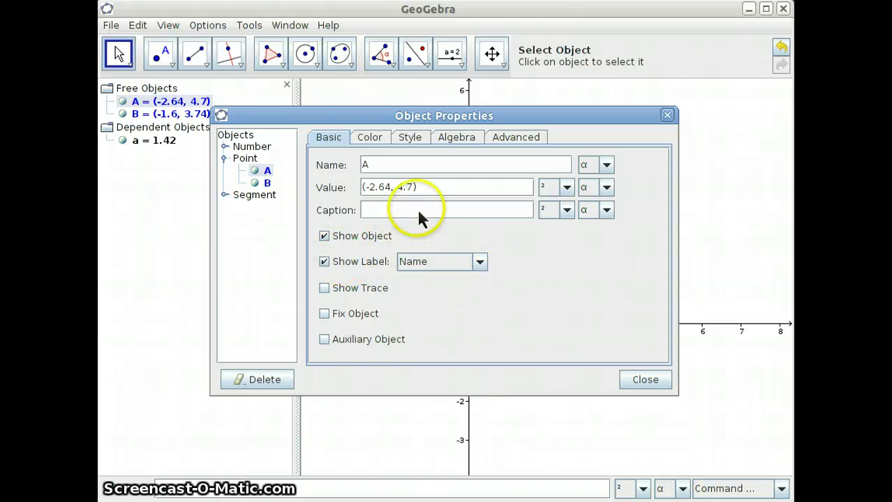
Try point A's Show Label options: Name & Value, Value, then Caption
drag(380, 116, 376, 195)
click(477, 340)
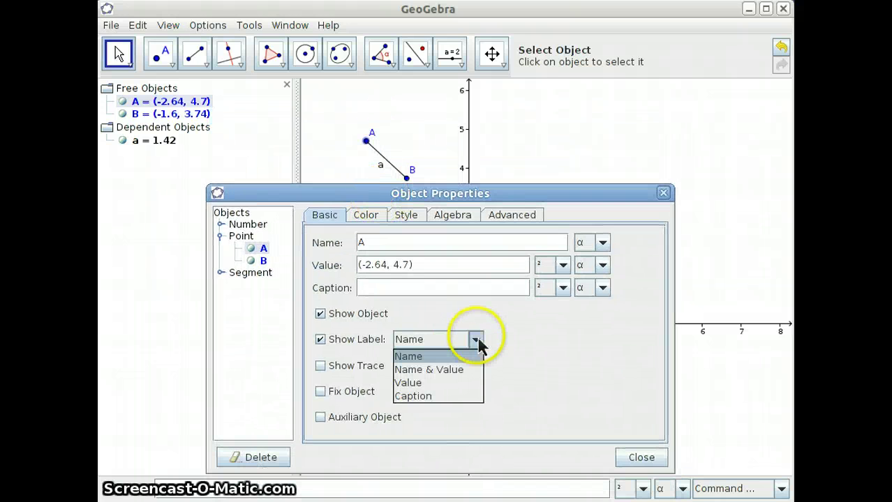
click(461, 369)
click(477, 341)
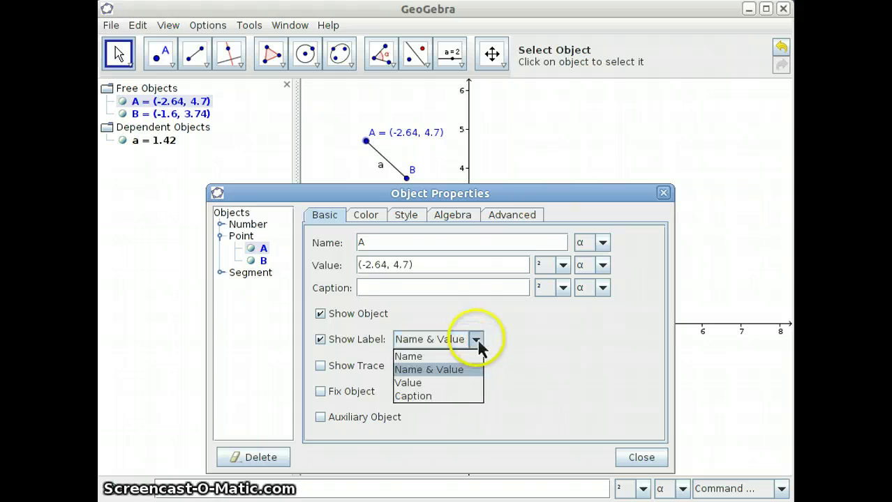
click(452, 383)
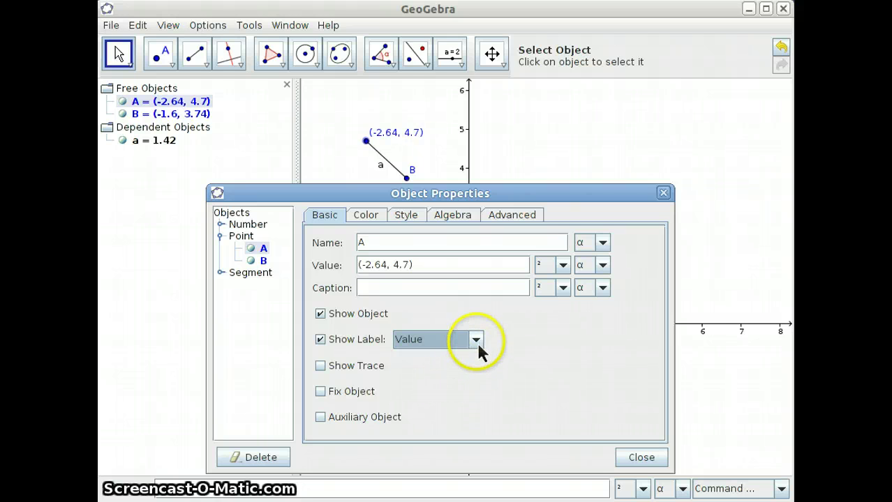
click(476, 341)
click(455, 396)
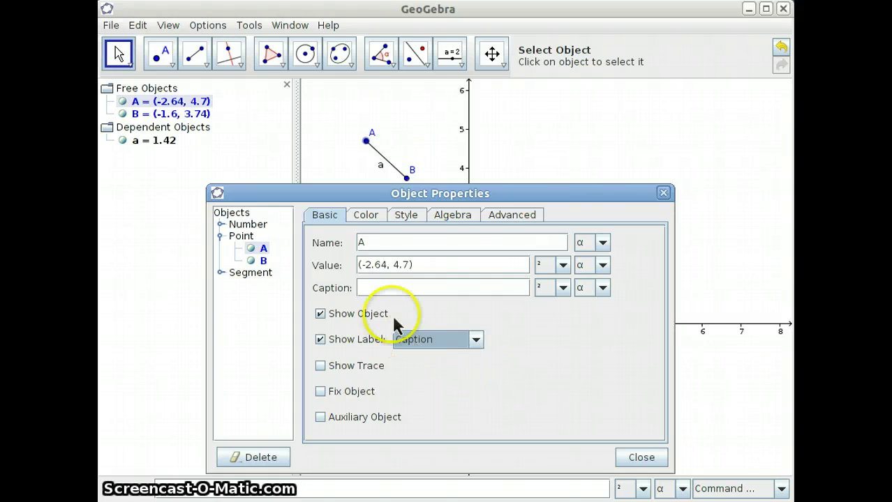
Give point A the caption 'Point A' and set its label back to Name
click(396, 289)
text(Point A)
key(Return)
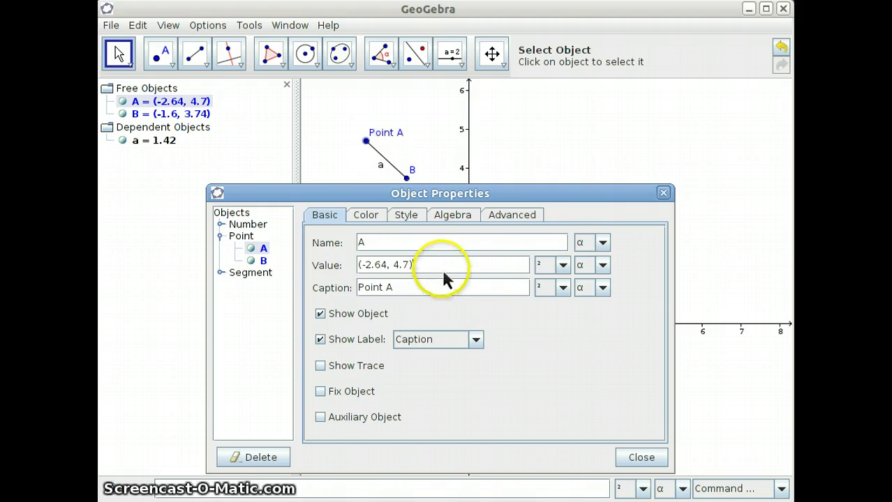
click(473, 341)
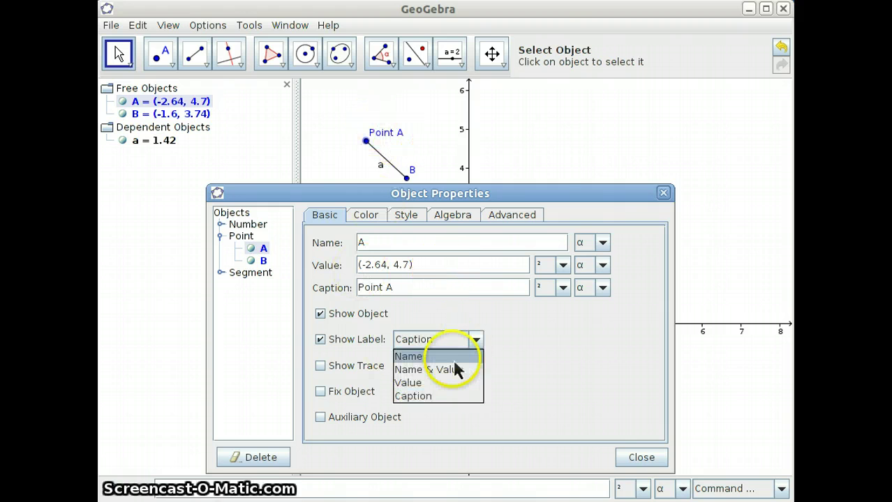
click(454, 360)
click(643, 458)
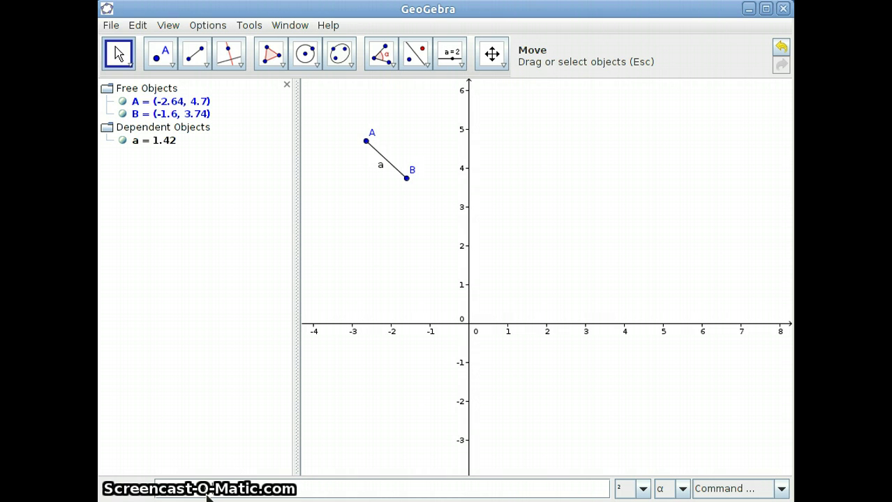
Graph f(x) = x² + 3x + 4 and hide points A, B and segment a
click(222, 463)
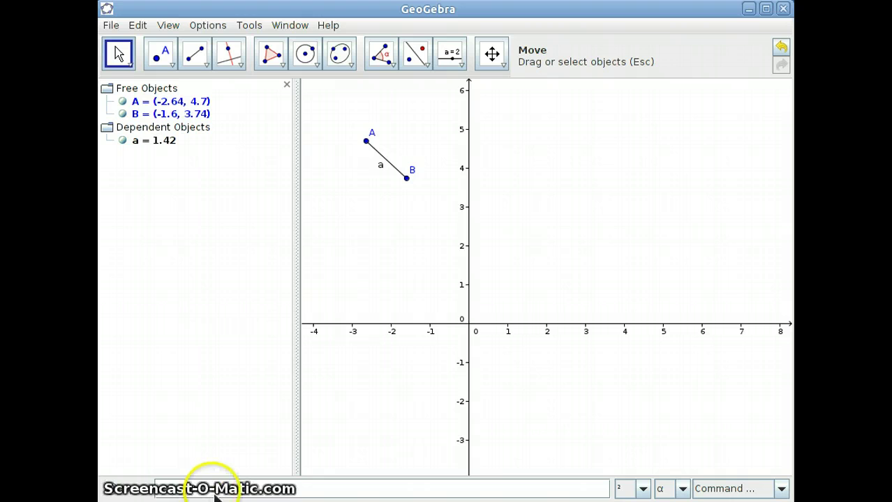
key(Return)
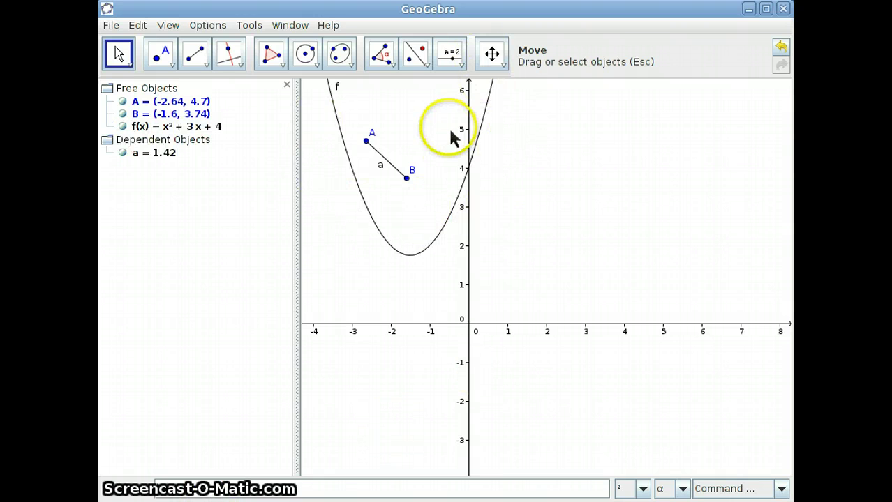
click(125, 103)
click(123, 102)
click(123, 113)
click(123, 153)
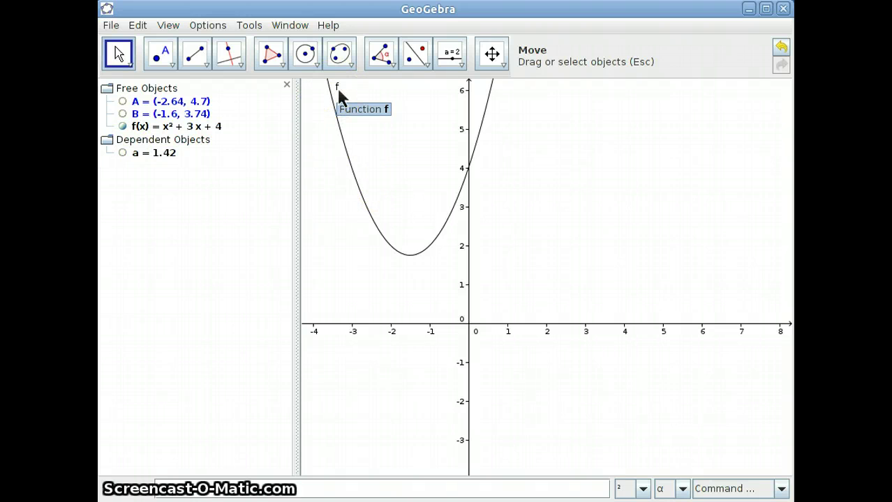
Drag the parabola right and down with the Move tool
click(120, 56)
drag(389, 221, 557, 301)
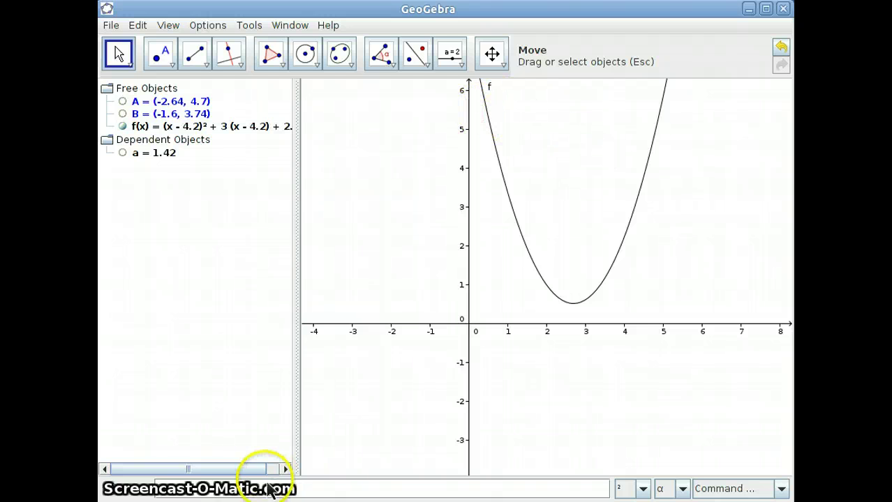
click(459, 63)
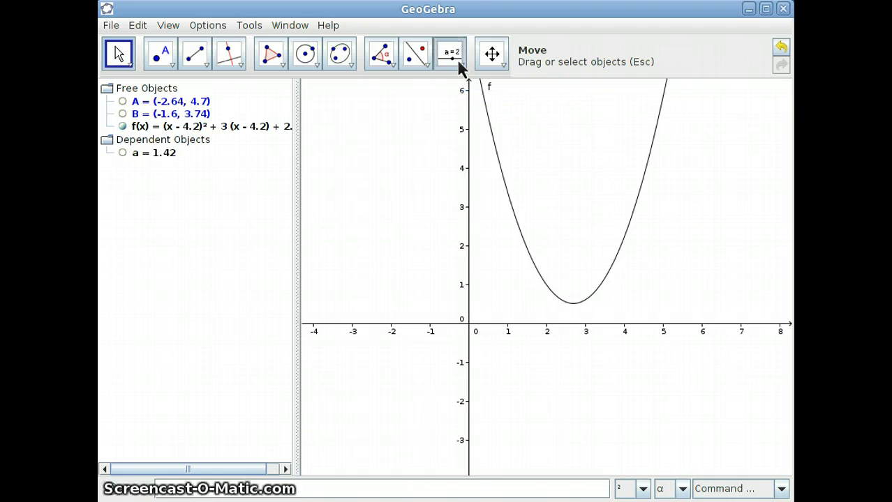
Create slider b with range -15 to 15
click(457, 60)
click(333, 115)
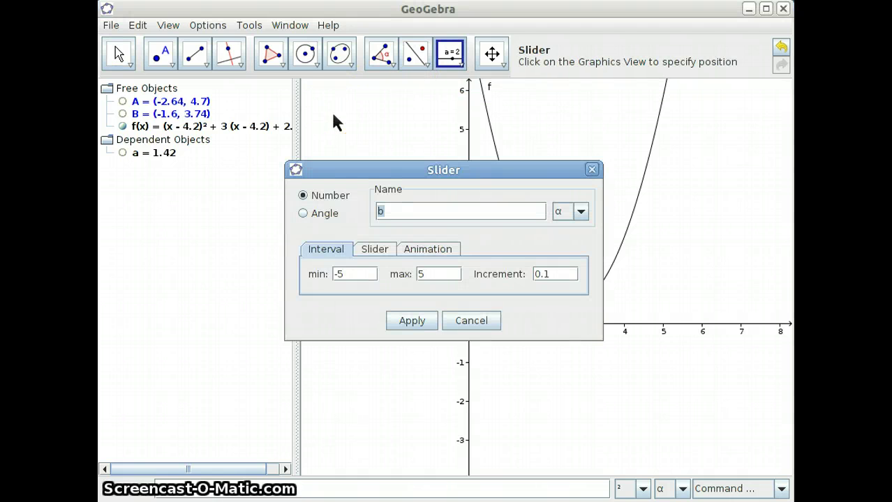
click(337, 170)
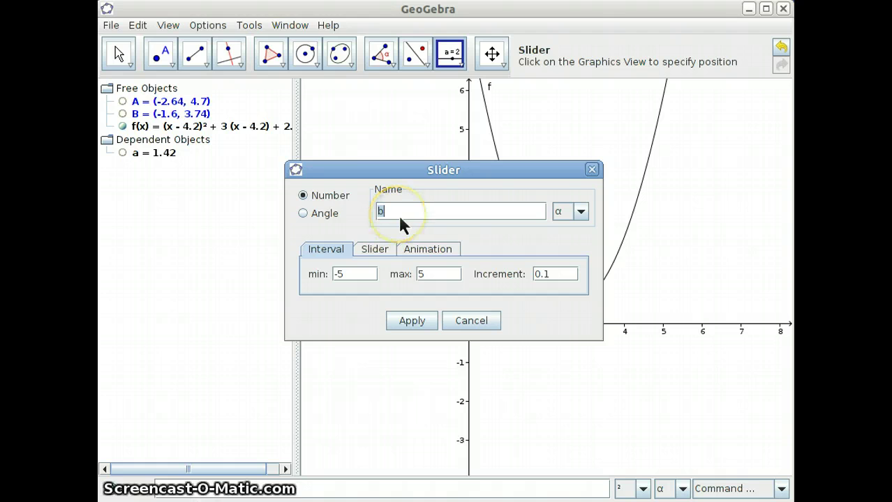
key(Right)
click(273, 203)
click(134, 164)
click(339, 273)
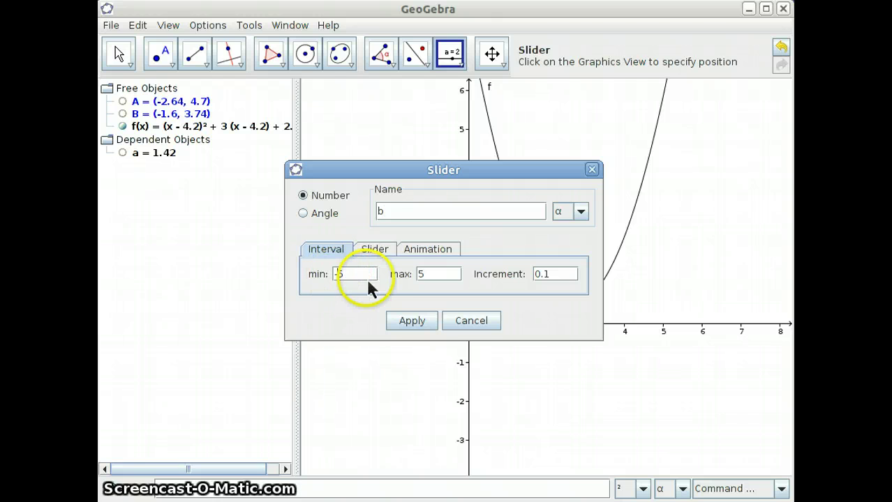
text(1)
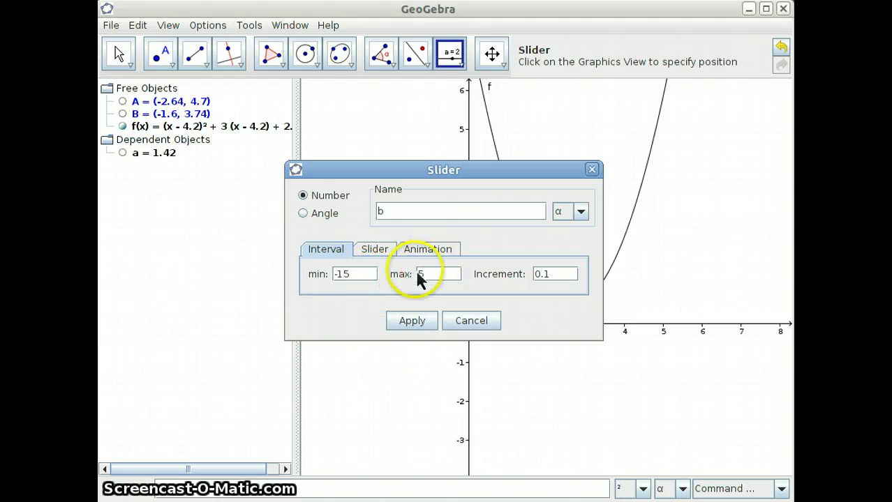
click(422, 275)
text(1)
key(BackSpace)
key(BackSpace)
text(15)
click(550, 276)
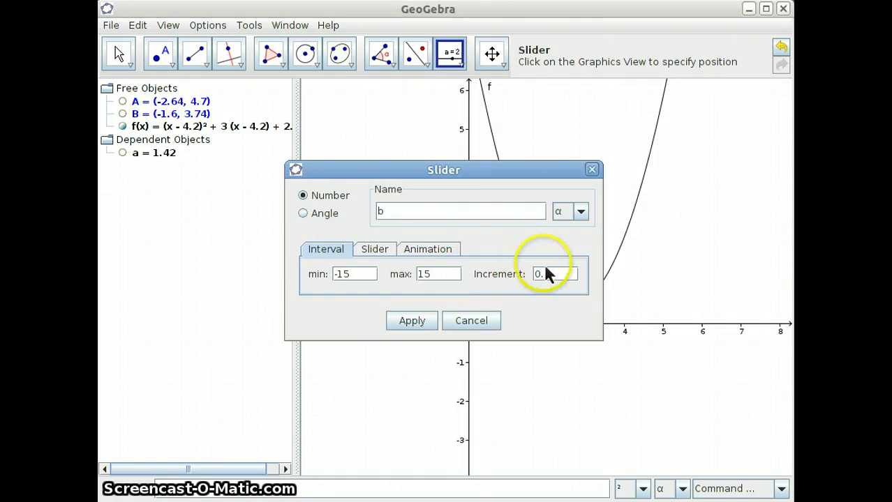
click(418, 323)
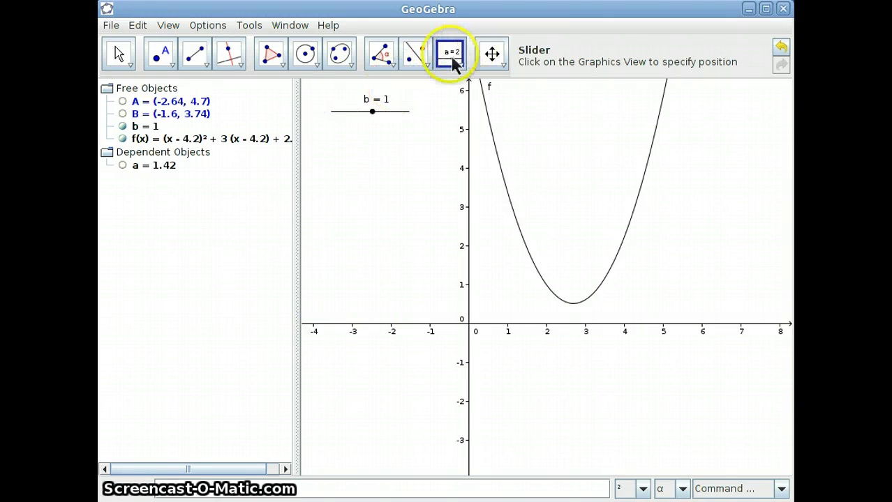
Create slider c with range -15 to 15
click(341, 148)
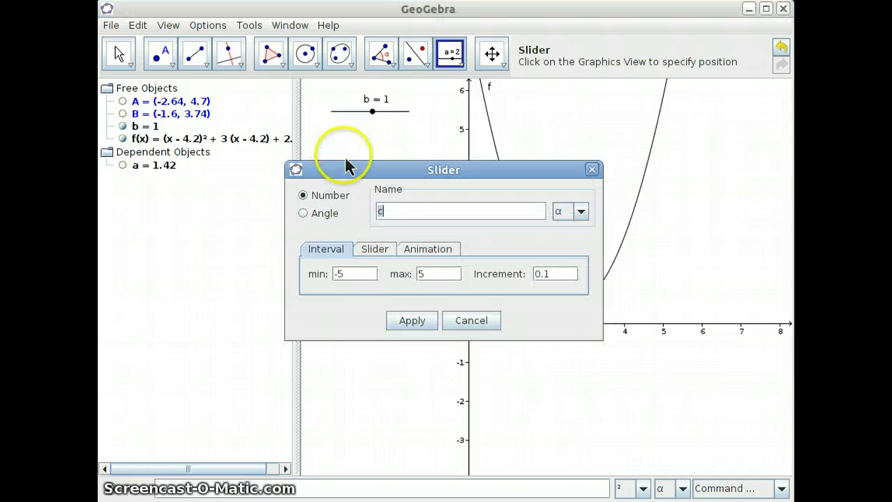
click(337, 276)
text(1)
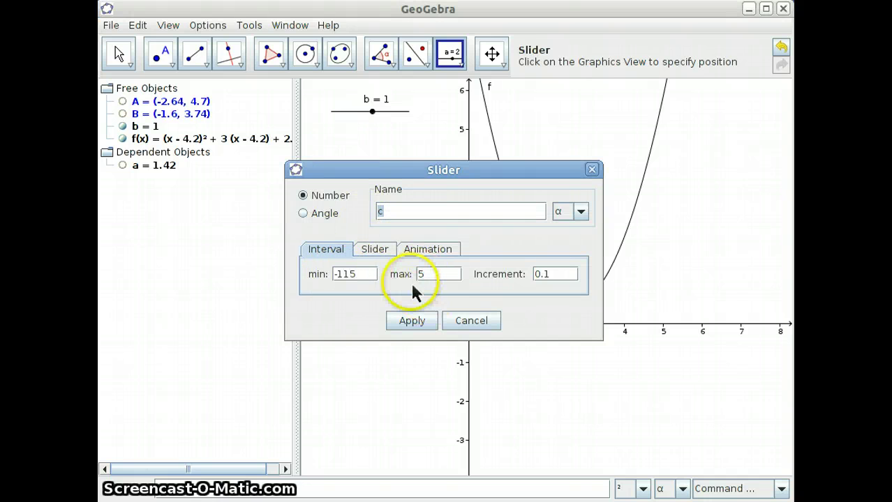
click(422, 273)
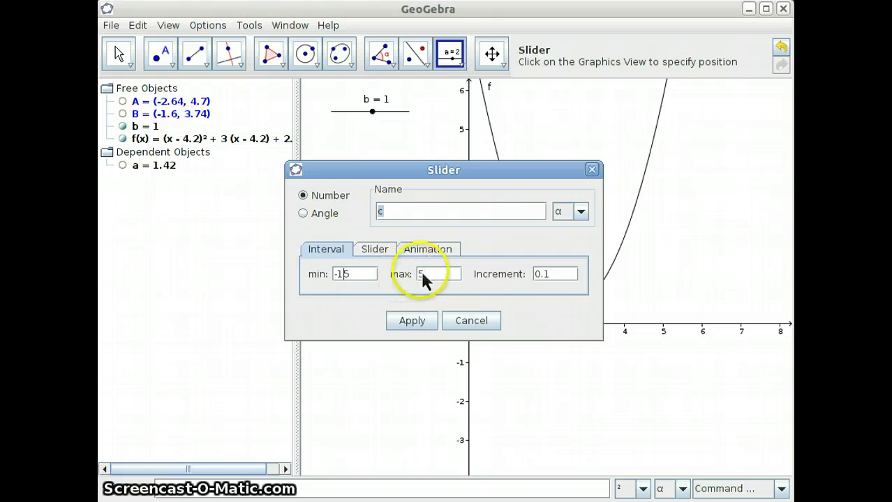
key(Home)
text(1)
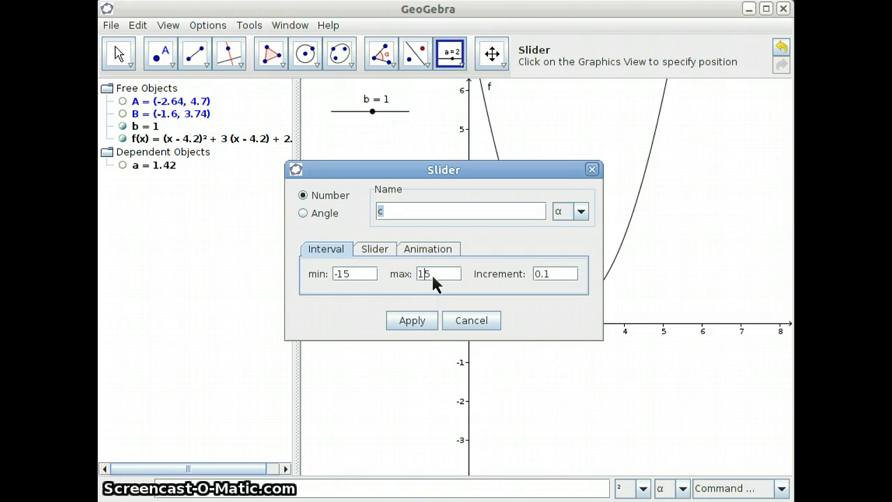
click(411, 320)
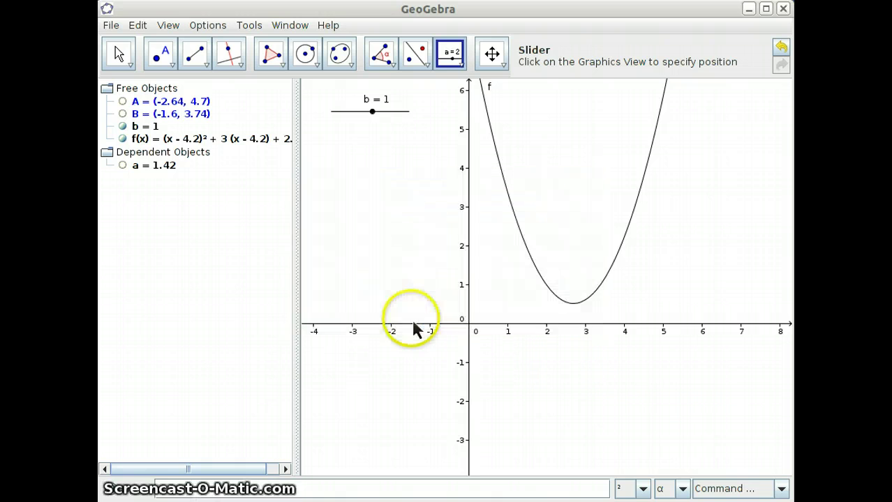
Add slider d, leaving all three sliders at value 1
click(350, 174)
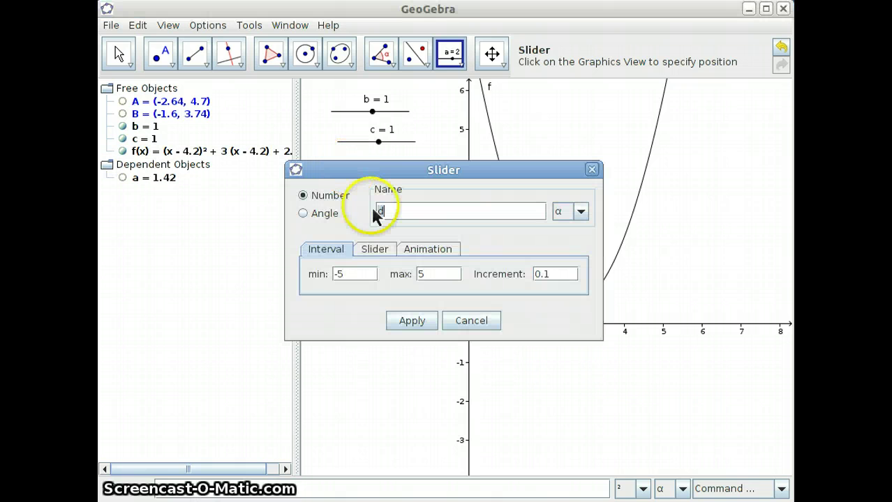
click(338, 275)
text(1)
click(419, 273)
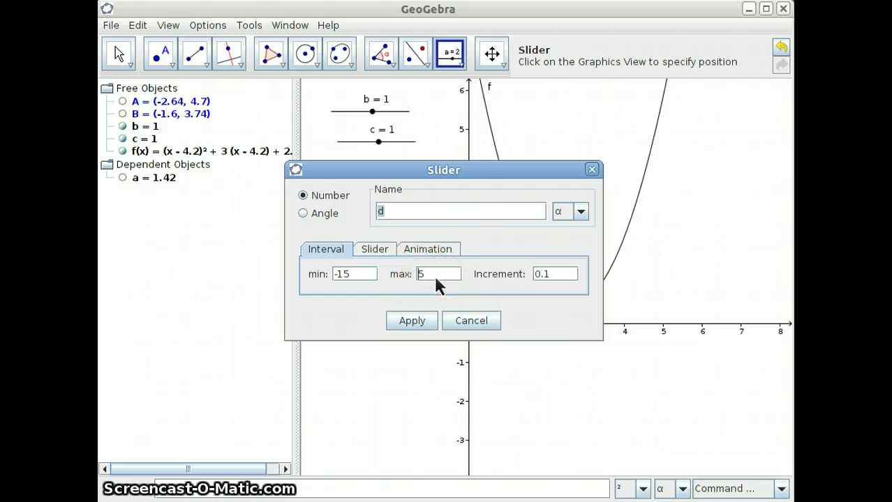
click(404, 326)
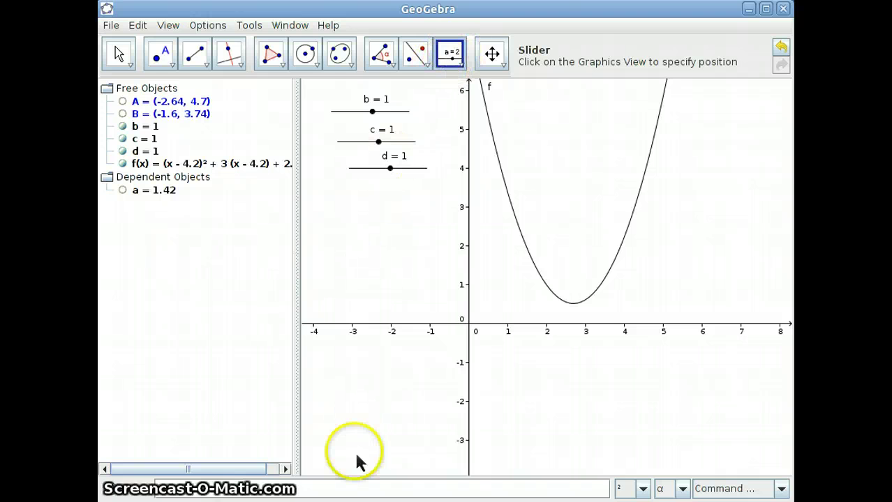
key(Escape)
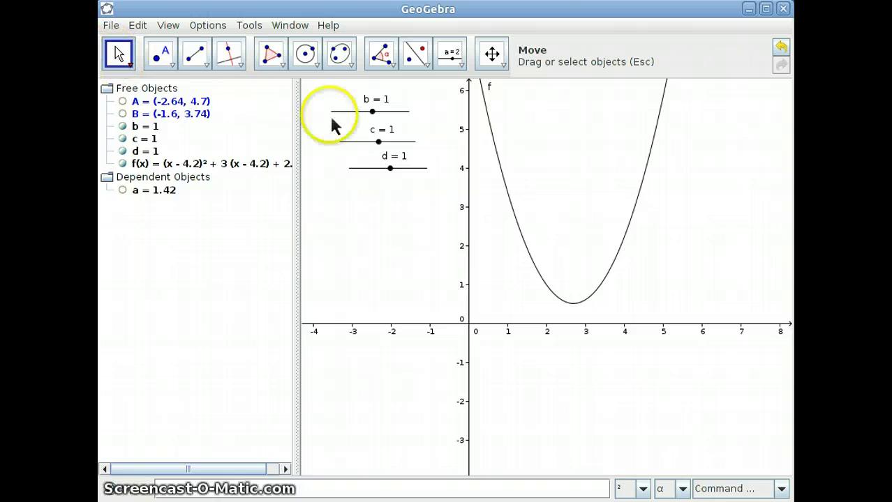
Drag sliders to d = 5.7, c = 1.8 and b = 3.3, and hide parabola f
drag(390, 168, 378, 166)
drag(375, 173, 408, 180)
click(391, 146)
drag(385, 146, 373, 146)
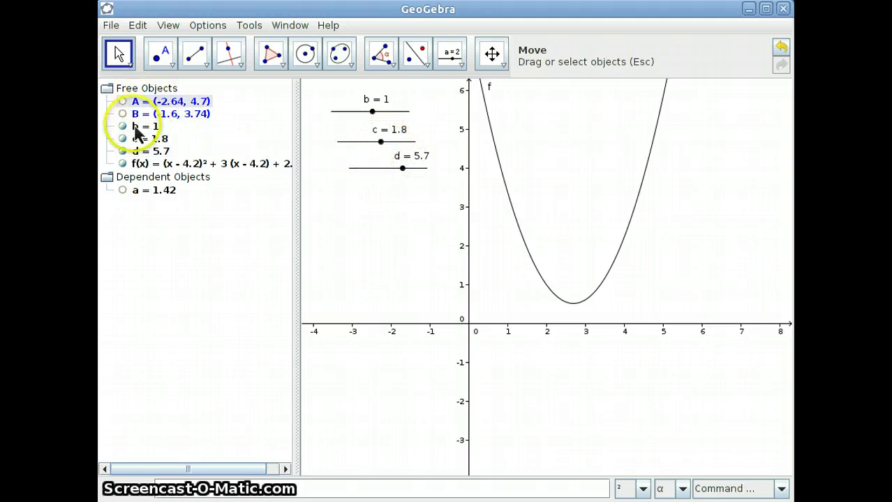
mouse_move(376, 123)
mouse_down()
mouse_move(390, 124)
mouse_move(379, 124)
mouse_up()
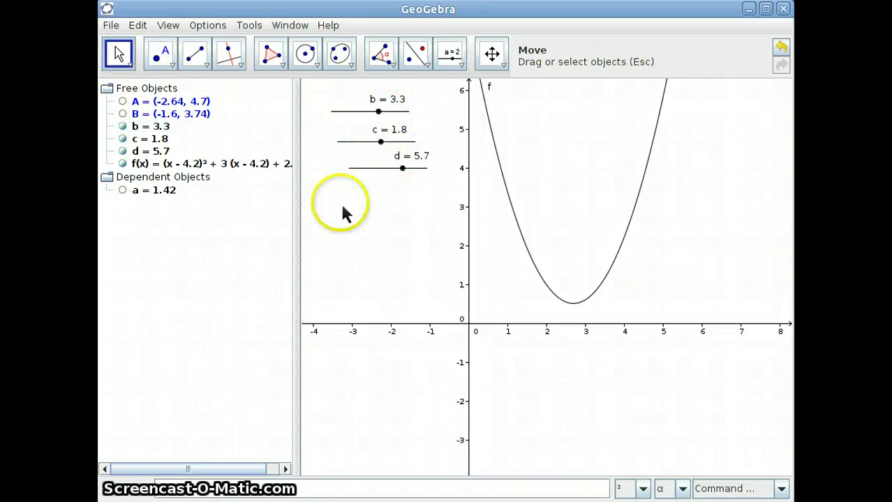
click(122, 163)
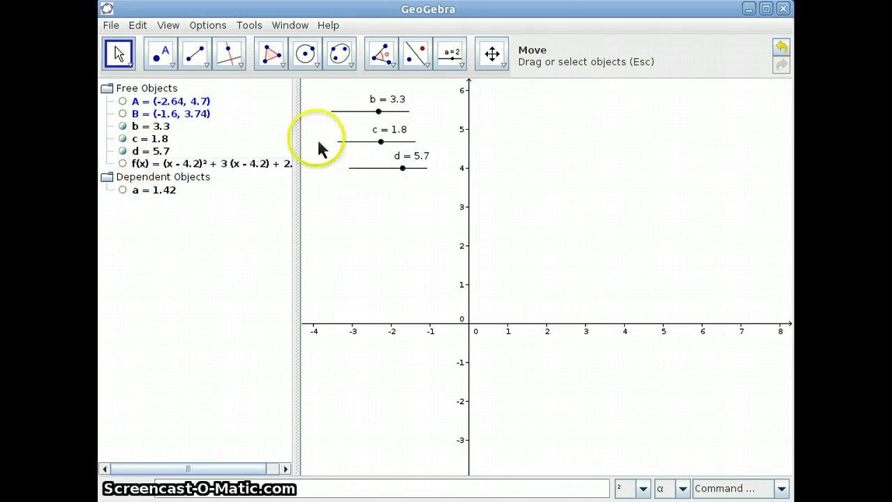
click(383, 115)
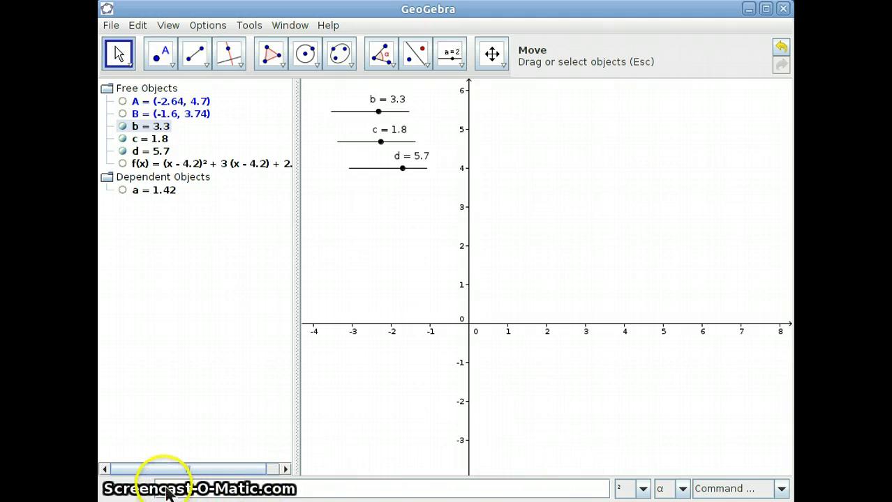
Enter g(x)=b*x^2+c*x+d, bring its vertex into view, and drag b to -0.9
key(Return)
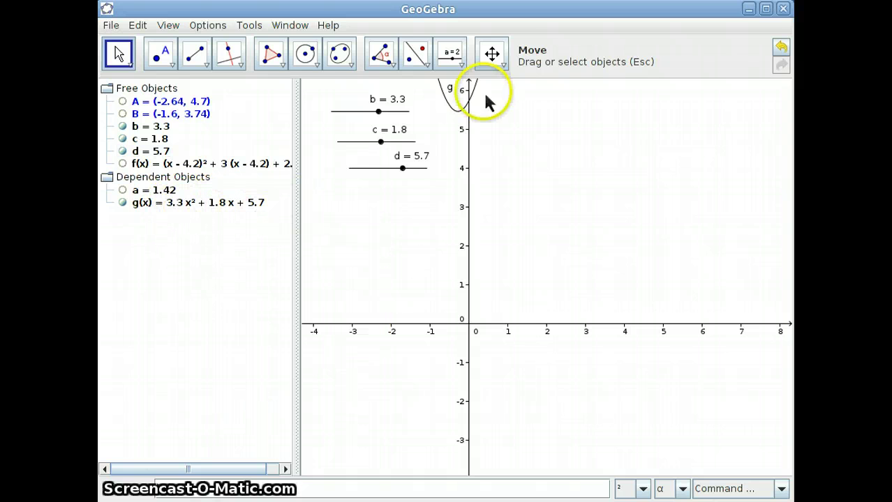
click(498, 55)
drag(561, 163, 590, 301)
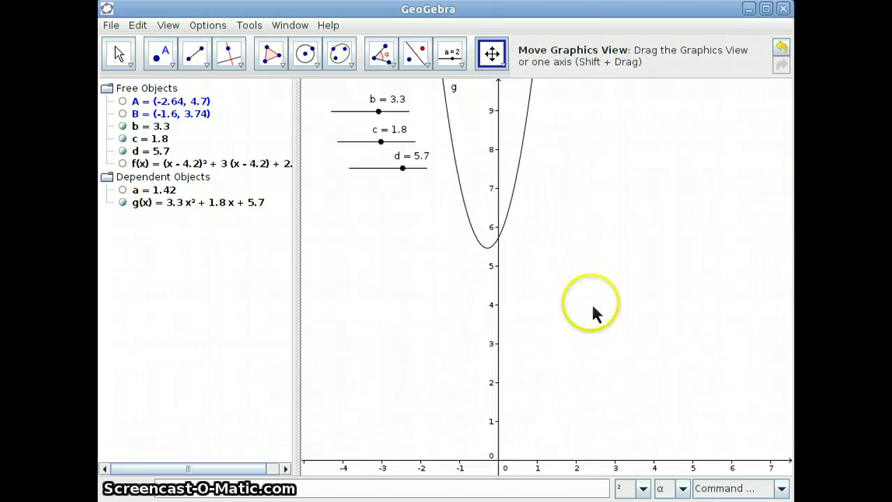
click(120, 56)
drag(377, 112, 382, 142)
Drag sliders c and d so g becomes -1.8x² + 1.5x + 5.4
click(407, 169)
mouse_move(407, 170)
mouse_down()
mouse_move(380, 168)
mouse_move(404, 168)
mouse_move(396, 169)
mouse_up()
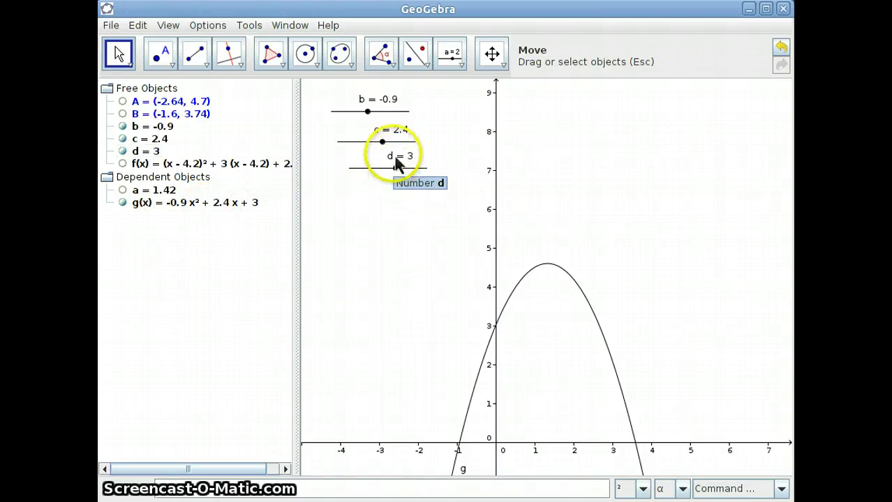
drag(395, 172, 517, 252)
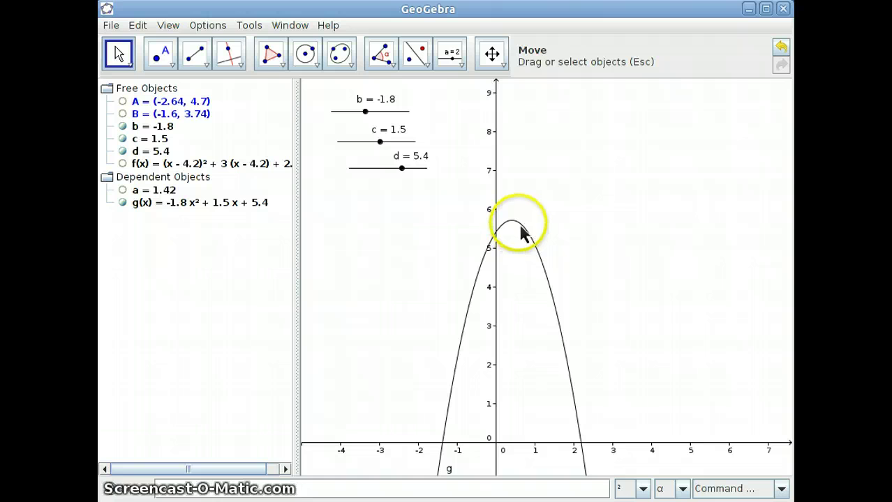
Open g's context menu, close it unchanged, and return to the Move tool
right_click(521, 231)
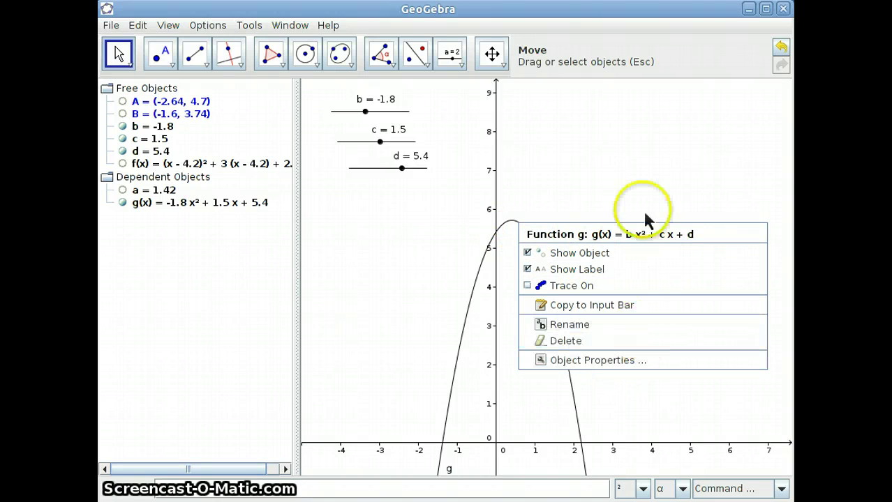
click(599, 149)
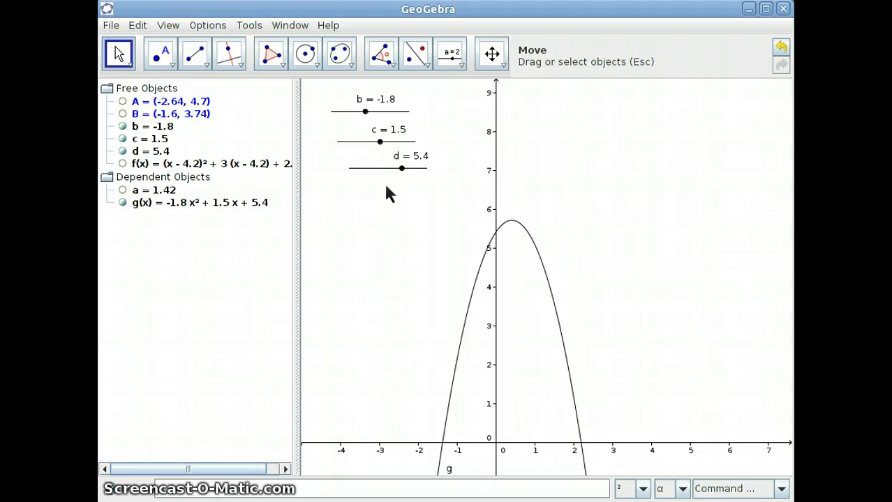
click(120, 54)
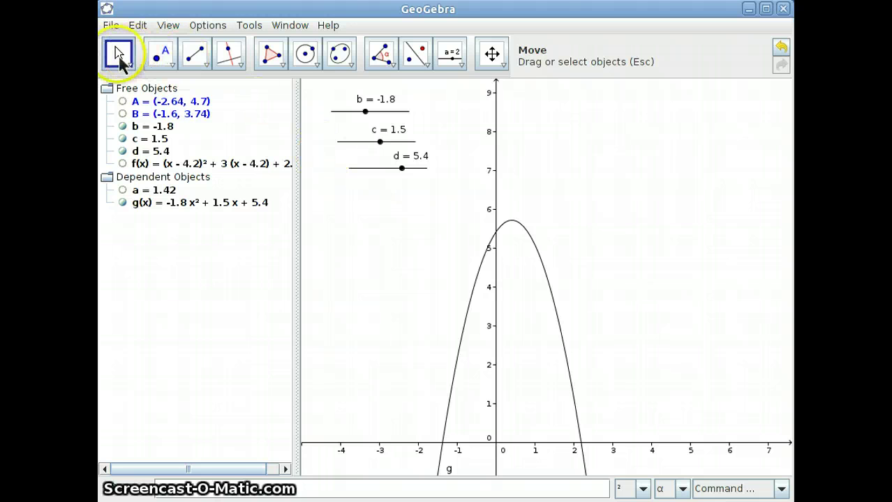